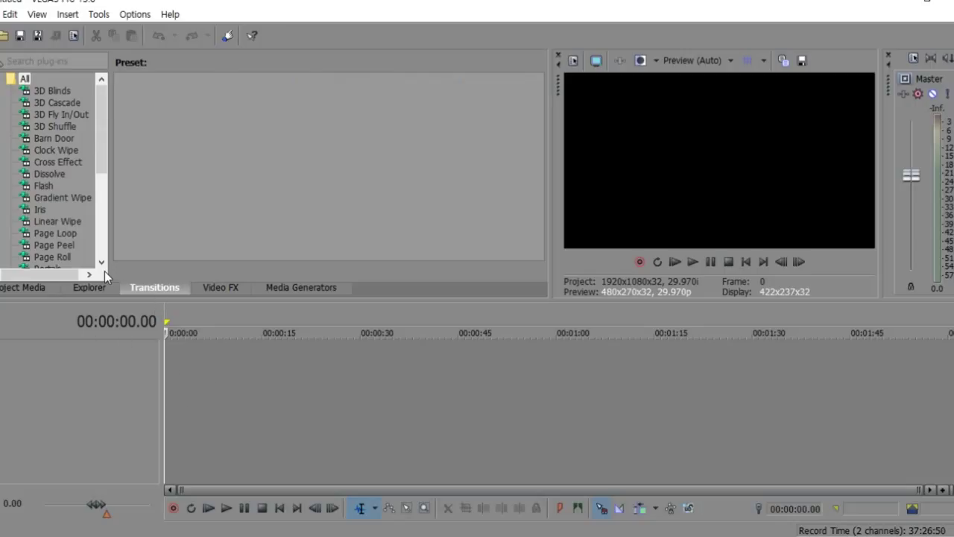
Browse the presets of the 3D Fly In/Out, Clock Wipe, Dissolve, Linear Wipe and Page Loop transitions.
left_click(47, 112)
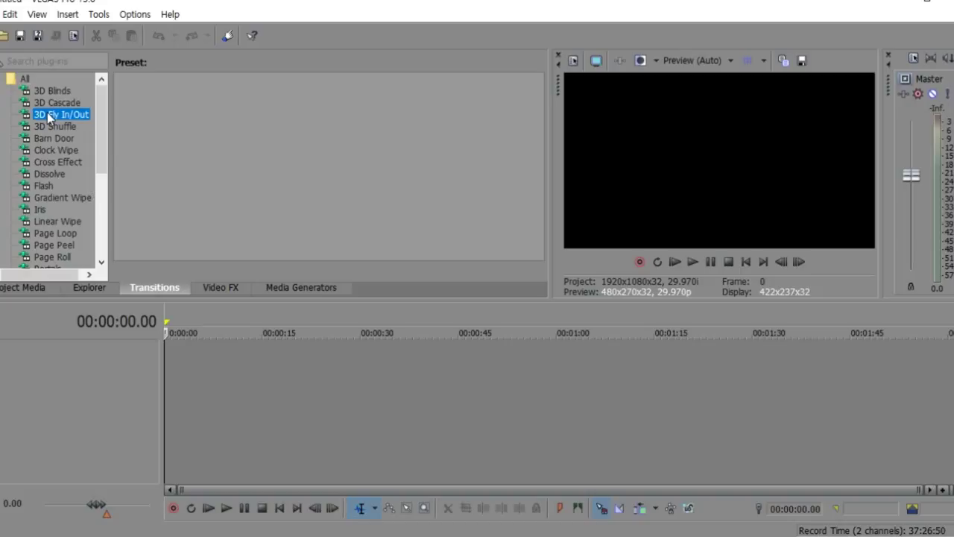
left_click(45, 150)
left_click(45, 174)
left_click(50, 222)
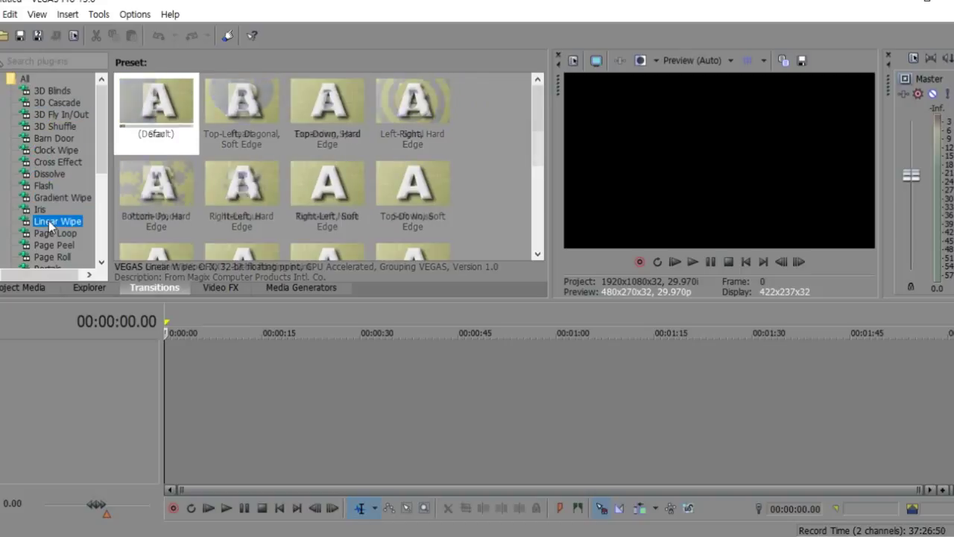
left_click(52, 234)
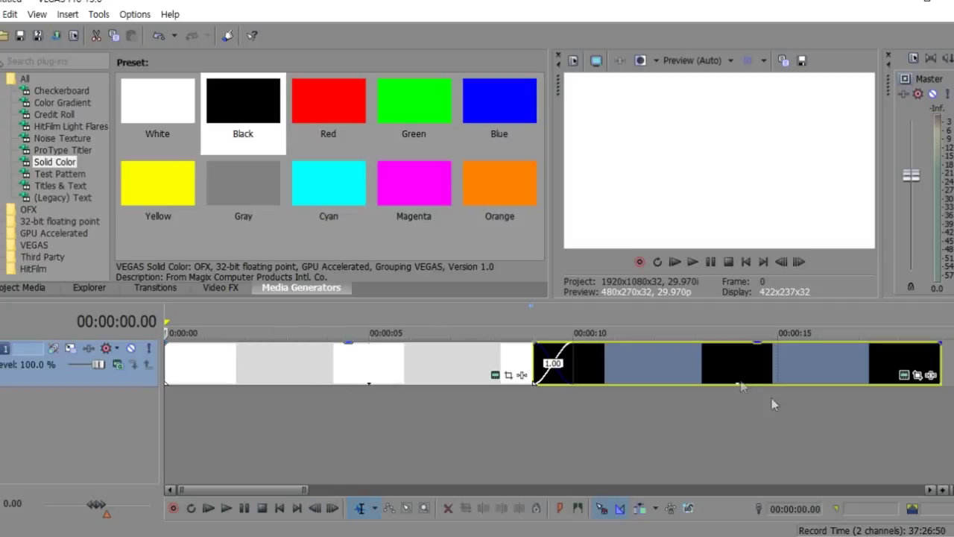
Move the black clip earlier so it overlaps the white clip by about 1.12, and play back the crossfade.
left_click_drag(727, 376, 518, 340)
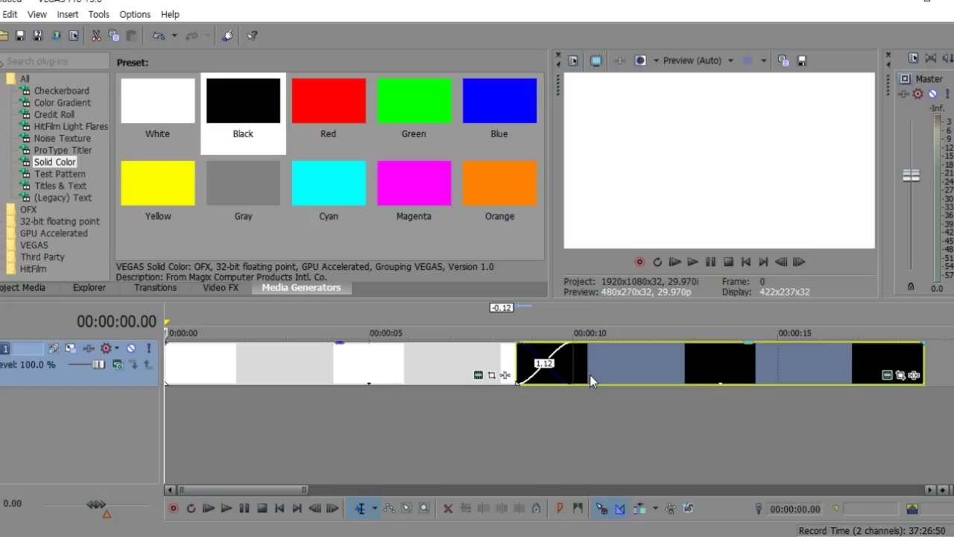
left_click(517, 400)
left_click(435, 415)
key("space")
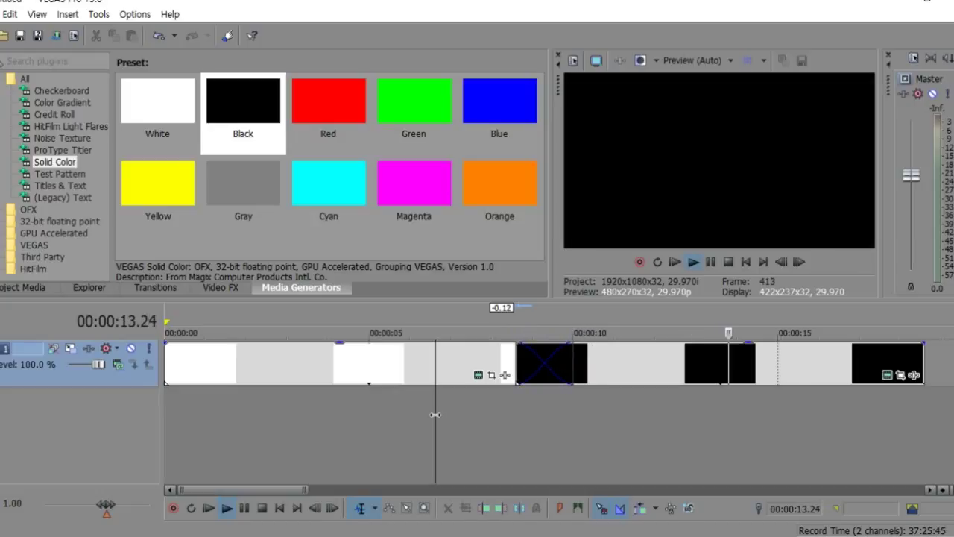
left_click(494, 432)
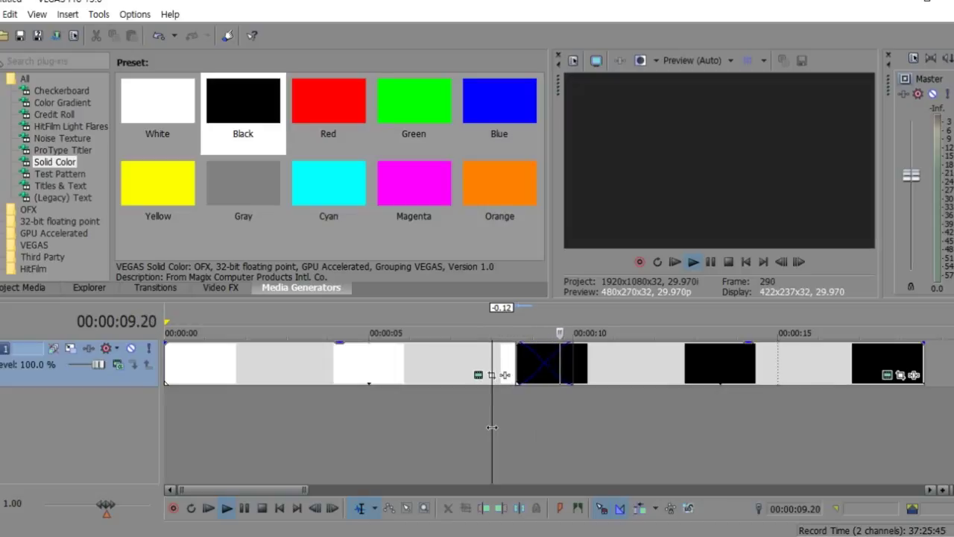
key("space")
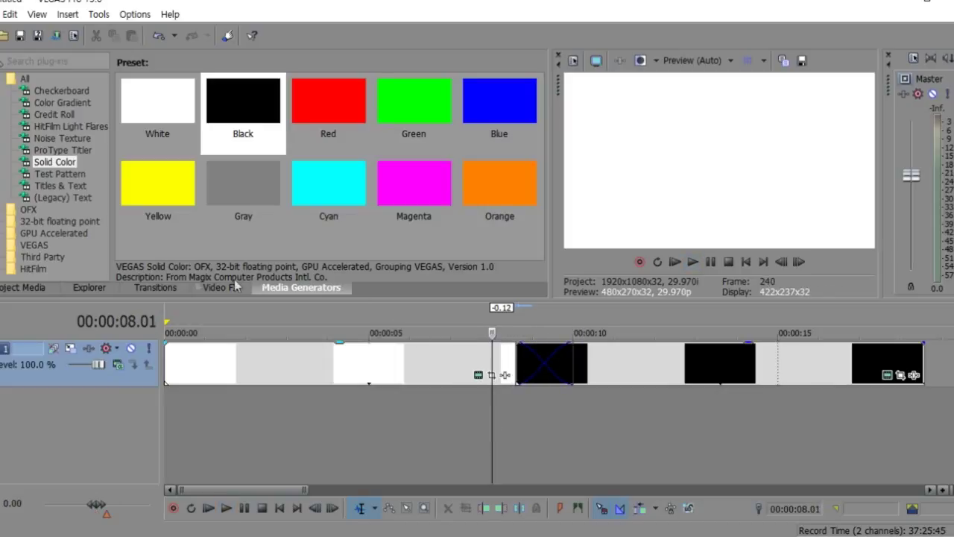
Apply the Flash transition's Soft Flash preset to the overlap of the white and black clips and play it back.
left_click(145, 288)
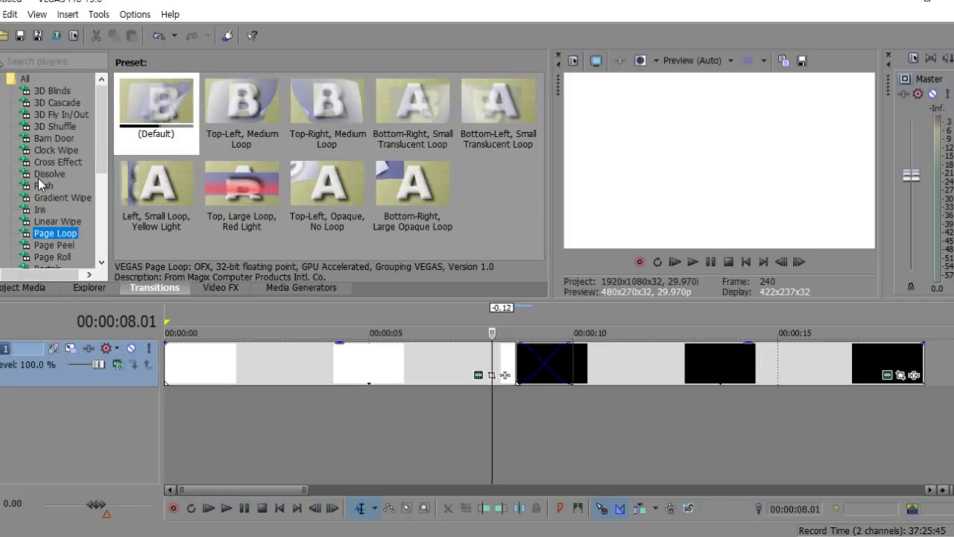
left_click(43, 175)
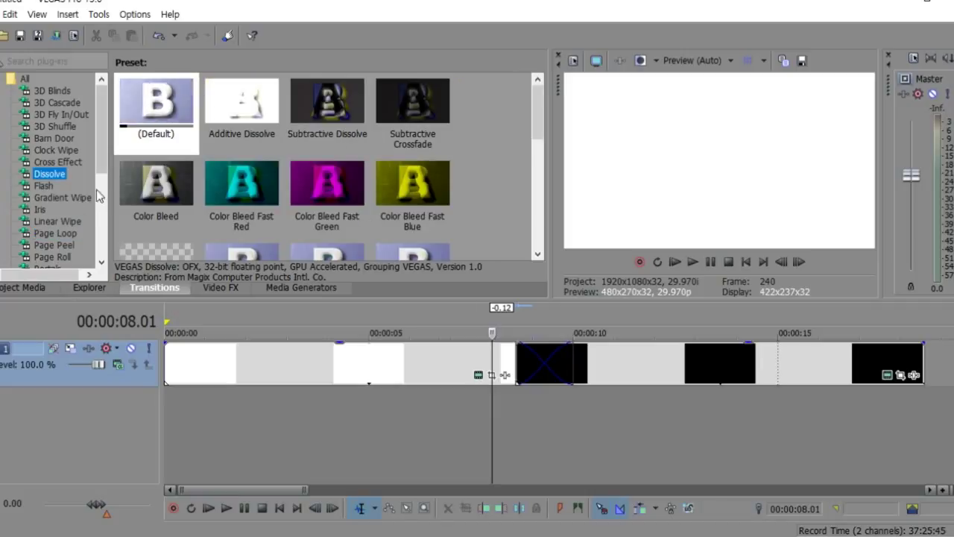
left_click(43, 186)
left_click(327, 106)
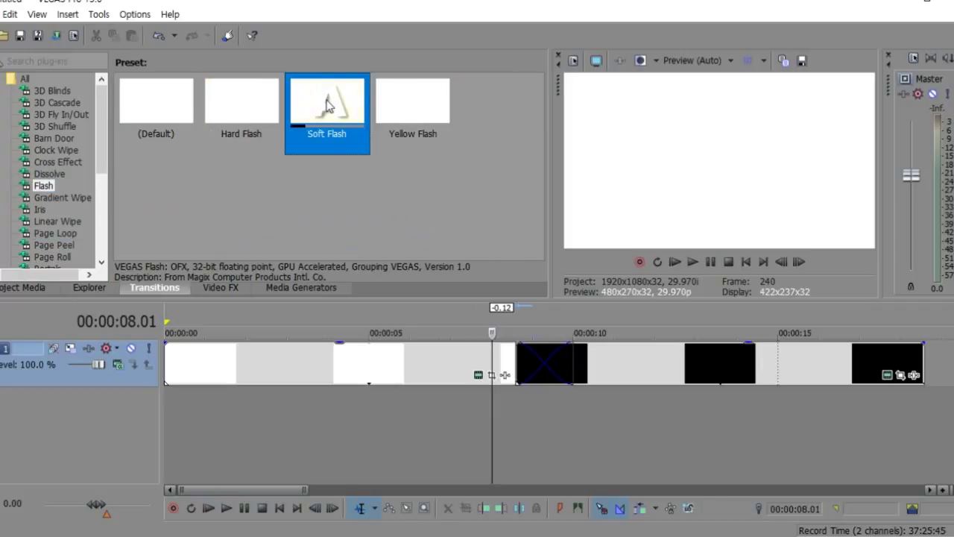
left_click_drag(326, 106, 534, 361)
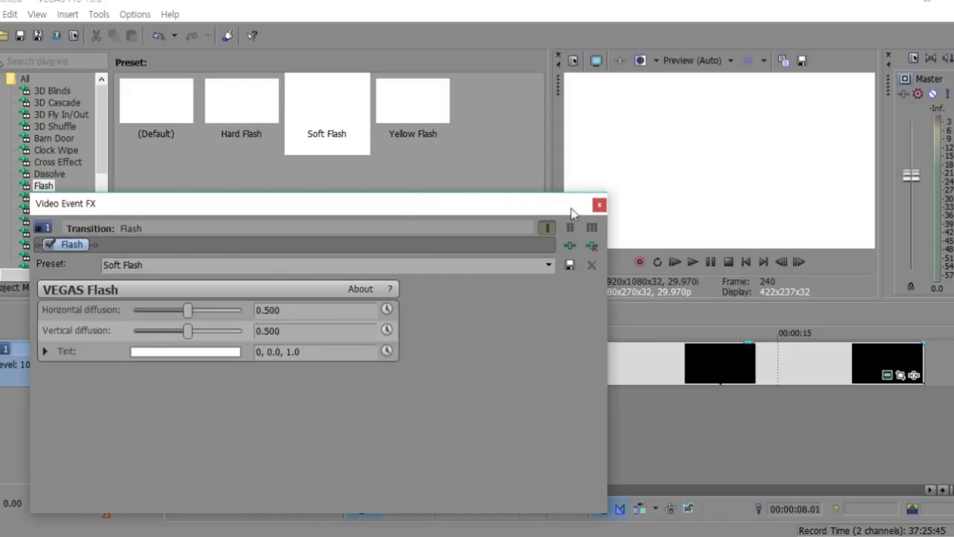
left_click(598, 205)
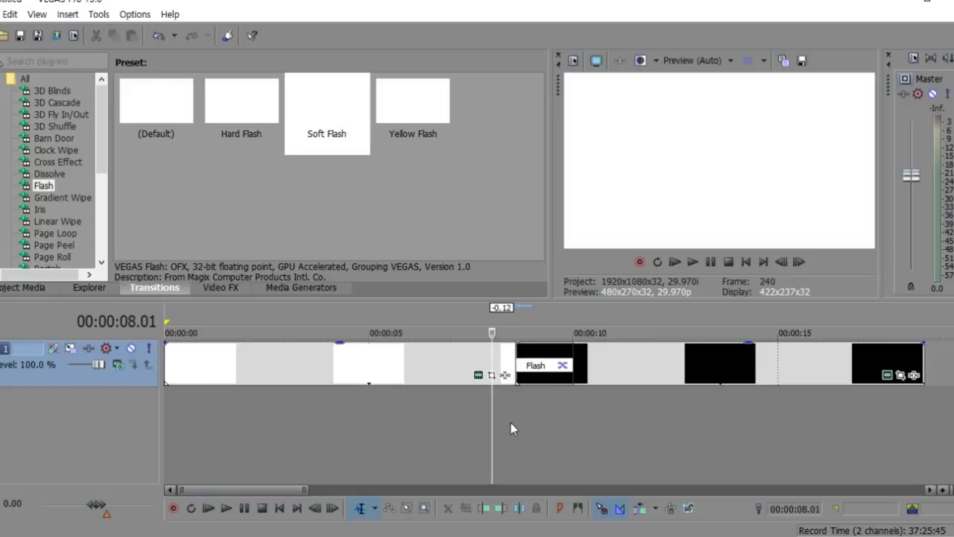
key("space")
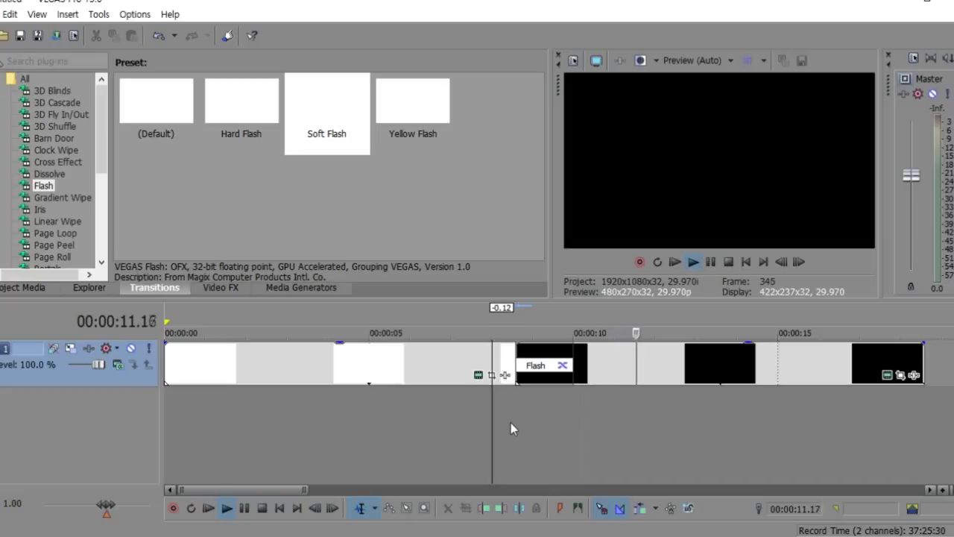
Replace the transition on the overlap with the 3D Cascade preset Curtain and play it back.
left_click(62, 103)
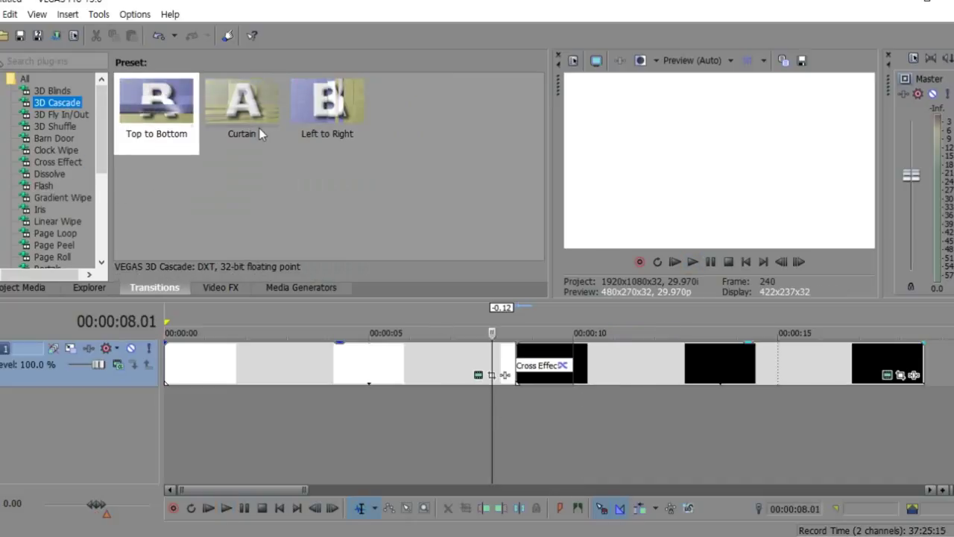
left_click_drag(247, 119, 546, 354)
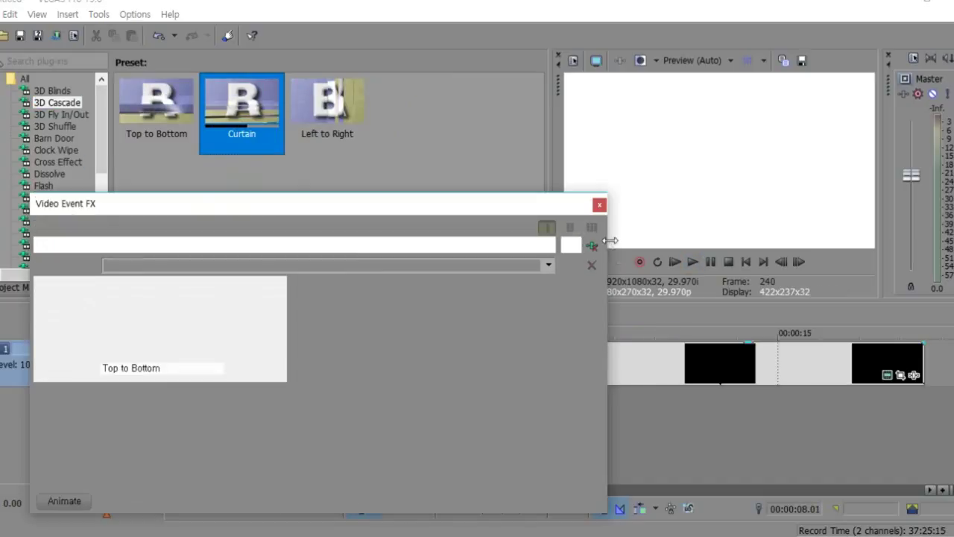
left_click(601, 204)
key("space")
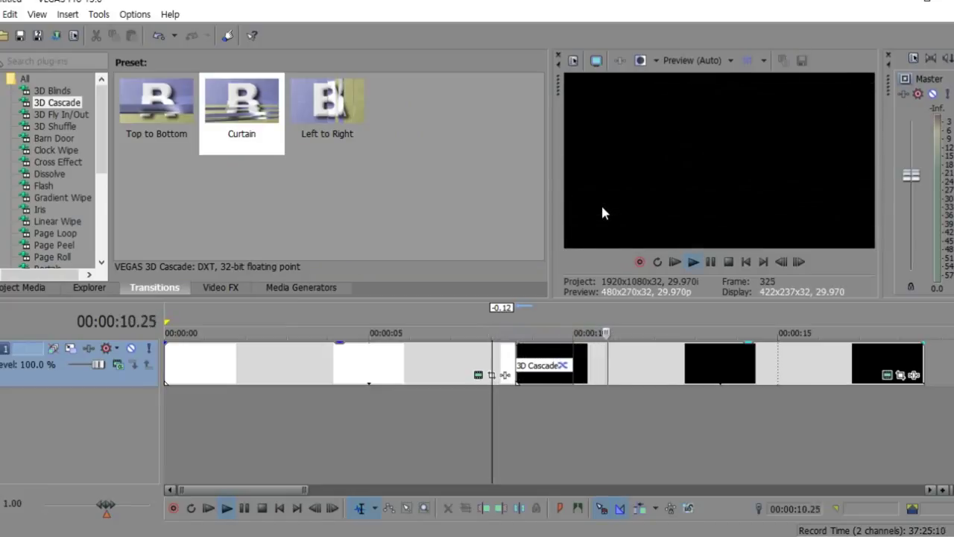
Apply the 3D Cascade preset Left to Right to the overlap and play back the transition.
left_click_drag(328, 112, 546, 364)
left_click(601, 203)
key("space")
key("space")
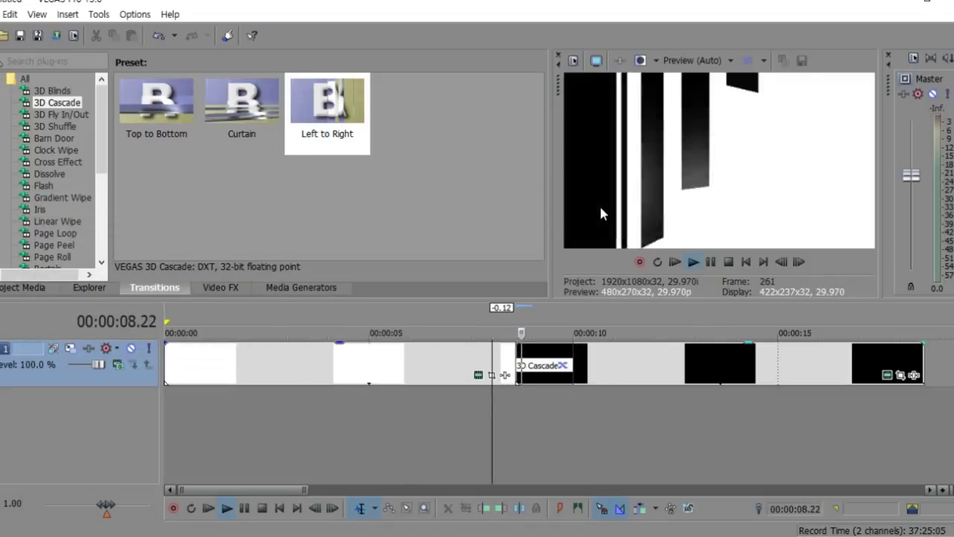
key("space")
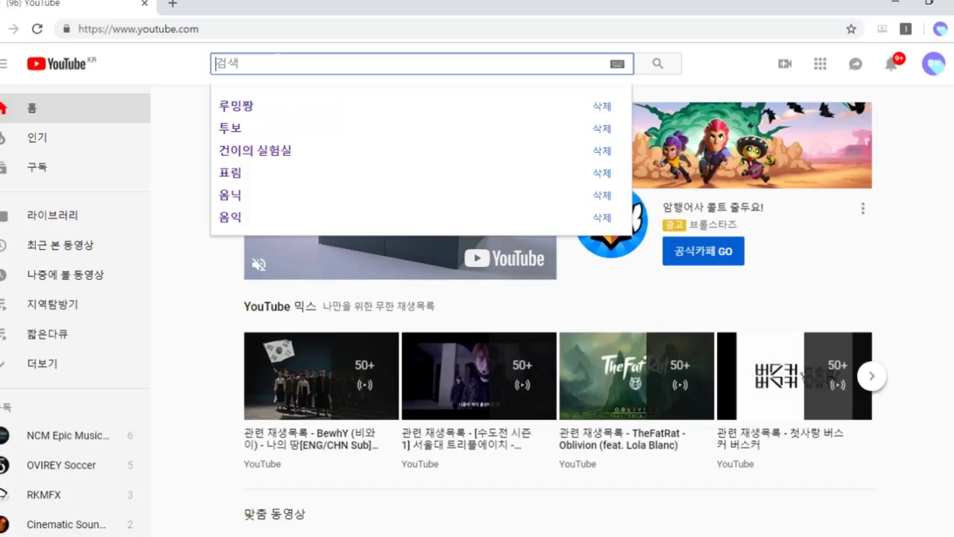
Search YouTube in the browser for "transition green screen" and look through the listed videos.
type("transition ")
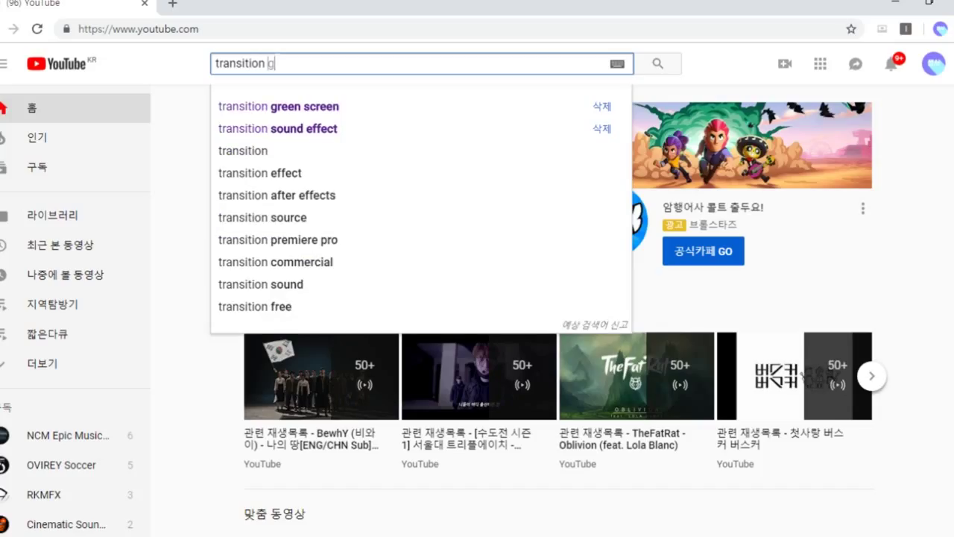
type("green screen")
key("Return")
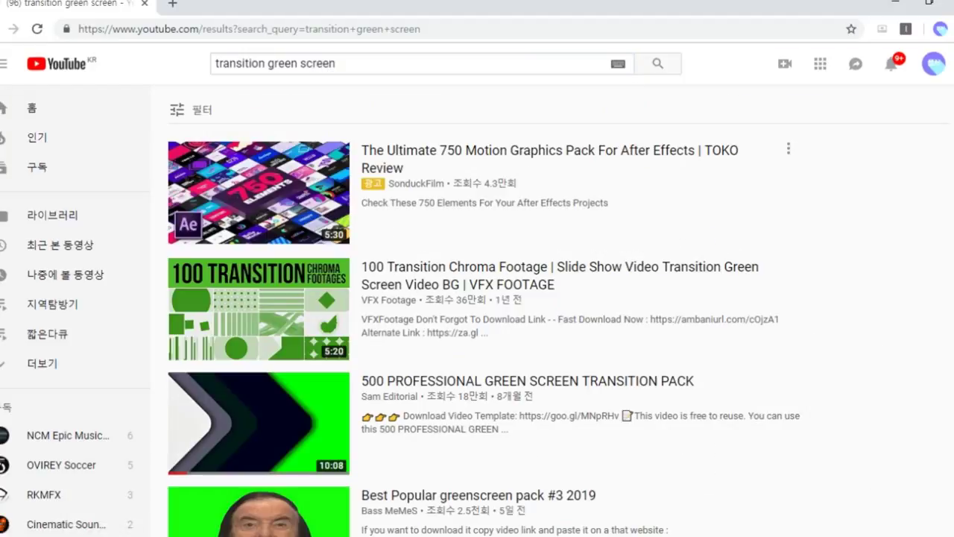
scroll(304, 276, "down", 1)
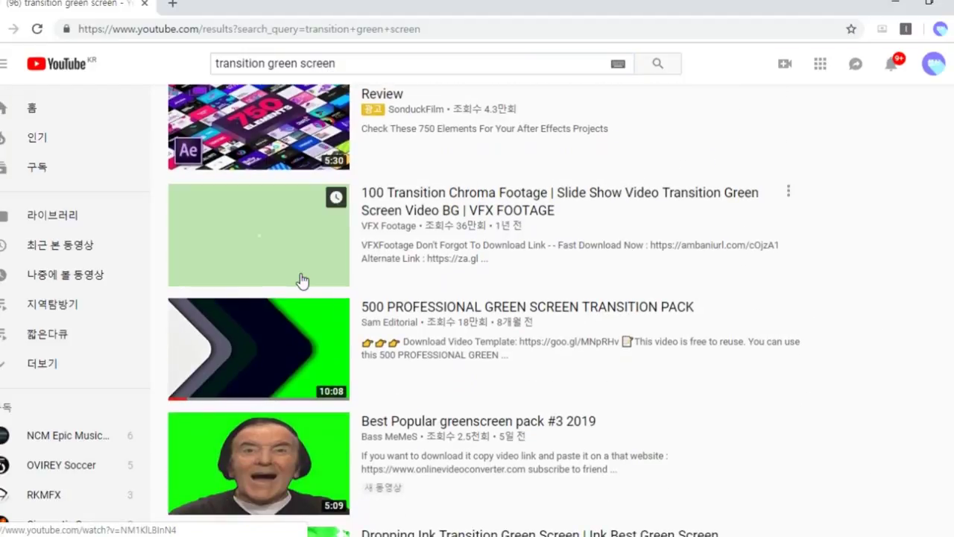
scroll(304, 277, "down", 5)
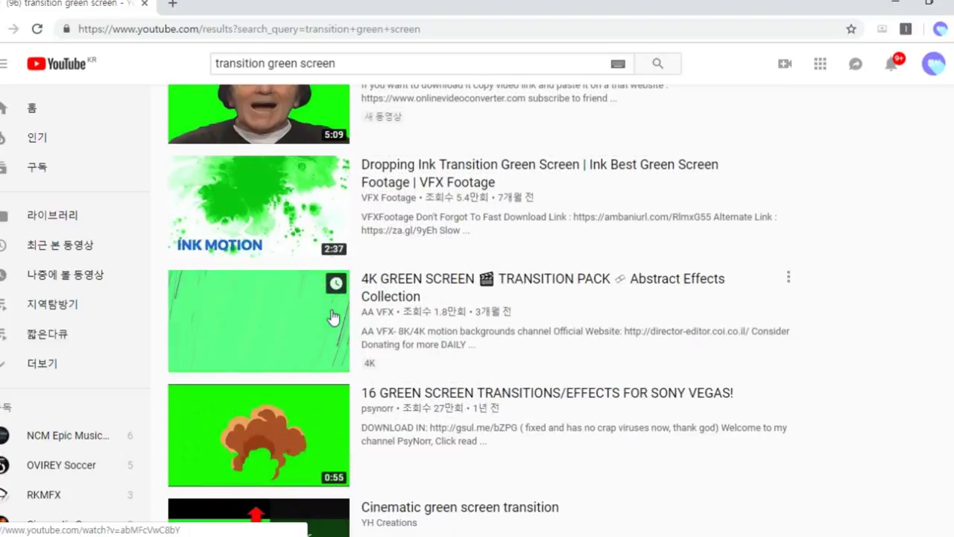
scroll(334, 317, "down", 3)
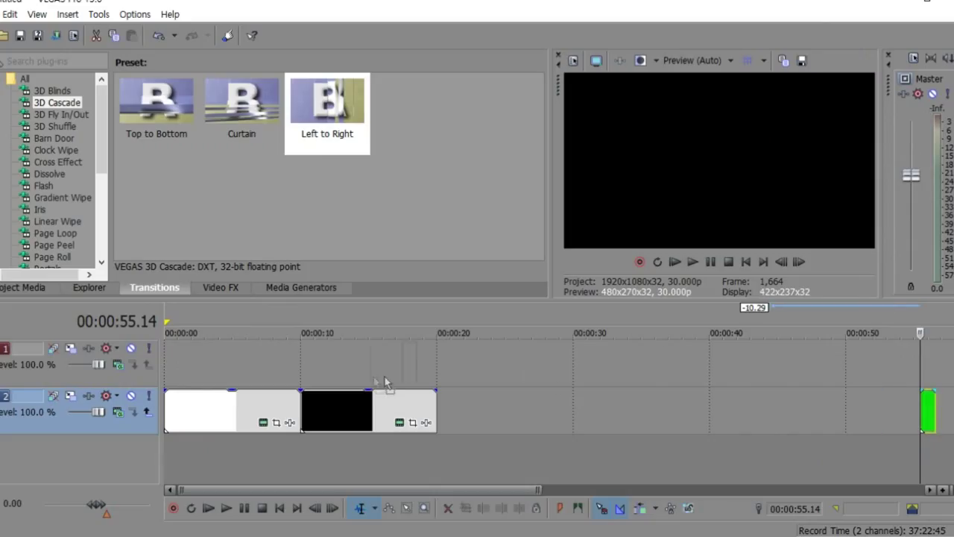
In VEGAS Pro, place the green-screen transition clip on the upper track at about 25 seconds and play it back.
left_click(522, 376)
scroll(525, 376, "up", 3)
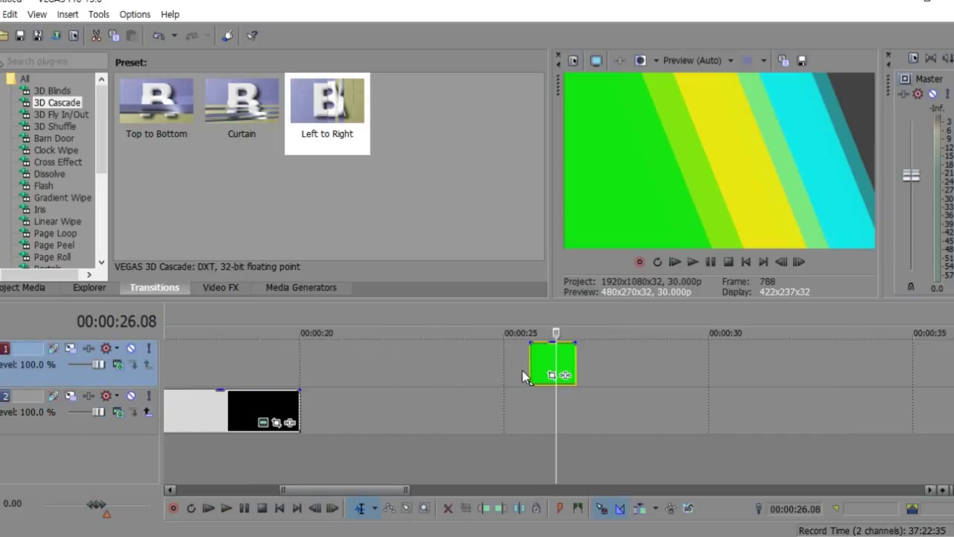
left_click(535, 377)
left_click(534, 377)
key("space")
key("space")
key("space")
key("space")
Move the green-screen clip earlier on the upper track so it lies above the last part of the black clip.
left_click_drag(535, 376, 314, 382)
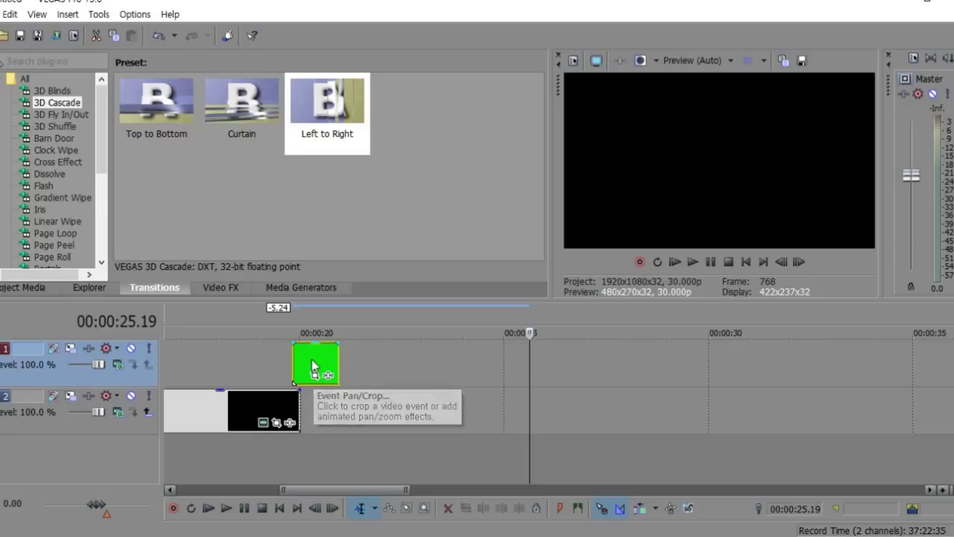
left_click_drag(309, 366, 279, 362)
left_click(279, 362)
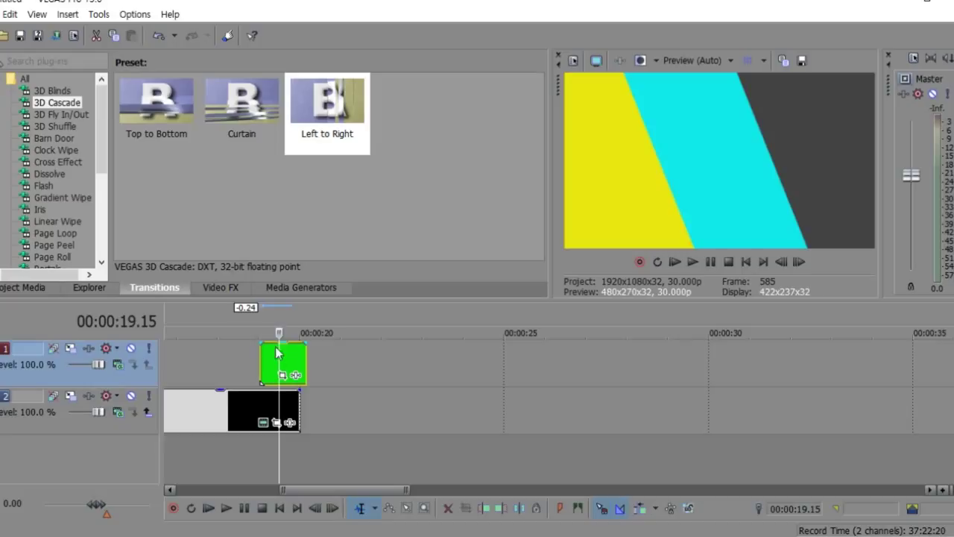
left_click_drag(291, 356, 253, 371)
left_click(225, 445)
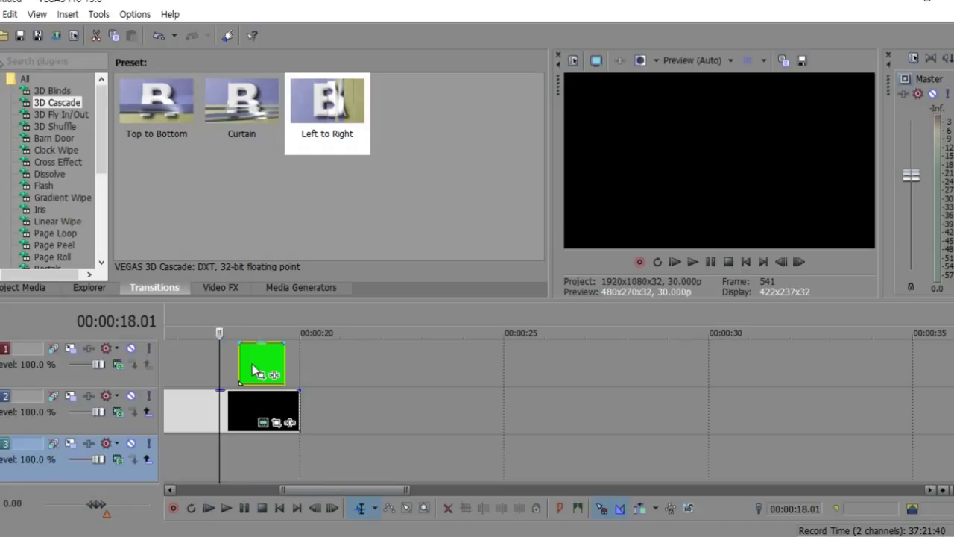
Apply the Chroma Keyer effect's Green Screen preset to the green-screen transition clip on the upper track.
left_click(222, 285)
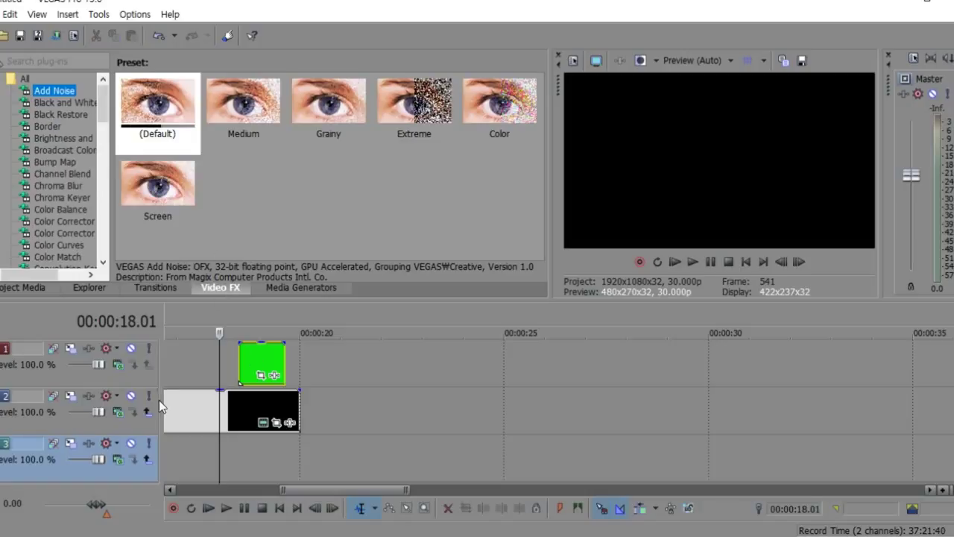
left_click(70, 200)
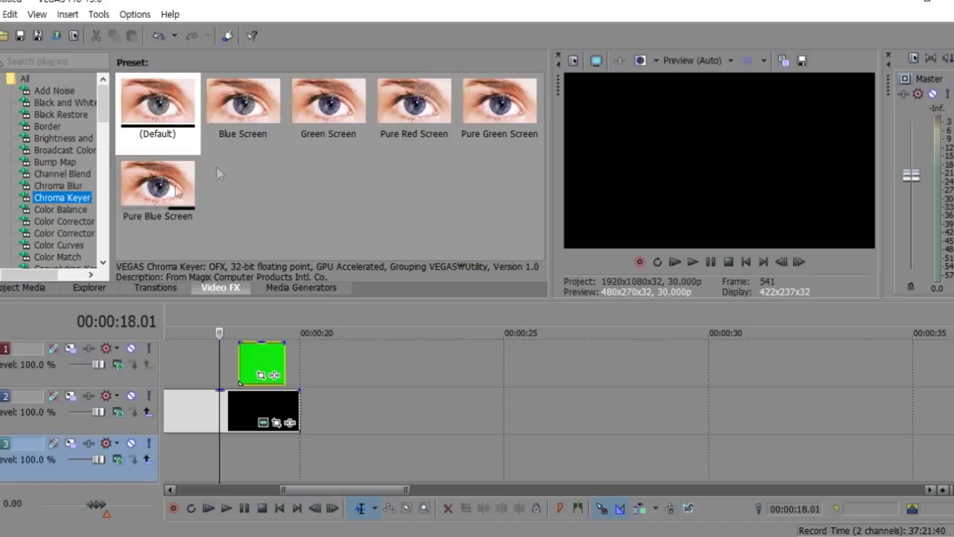
left_click(239, 364)
left_click(252, 365)
scroll(253, 359, "up", 3)
left_click(561, 360)
left_click(605, 356)
left_click(536, 356)
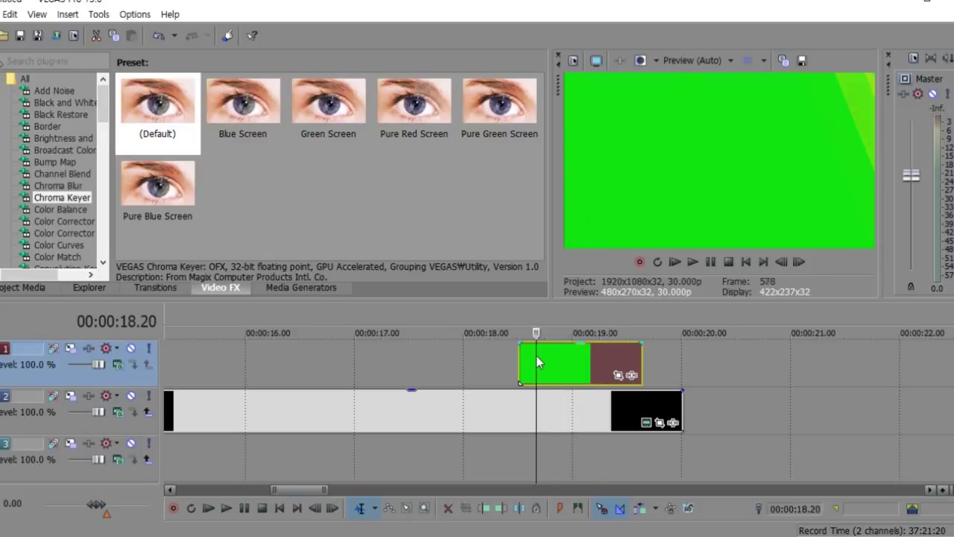
left_click(529, 361)
left_click(561, 366)
left_click(573, 365)
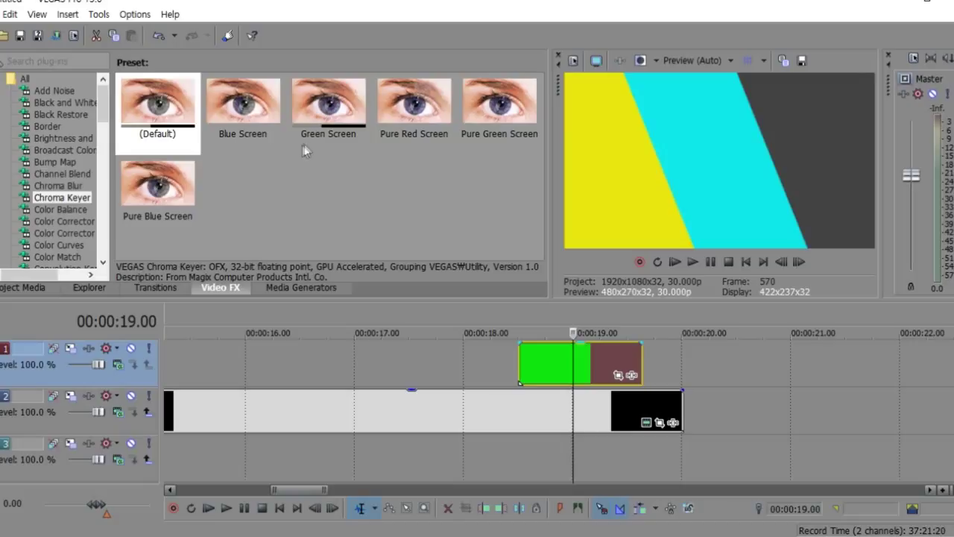
left_click_drag(357, 146, 563, 364)
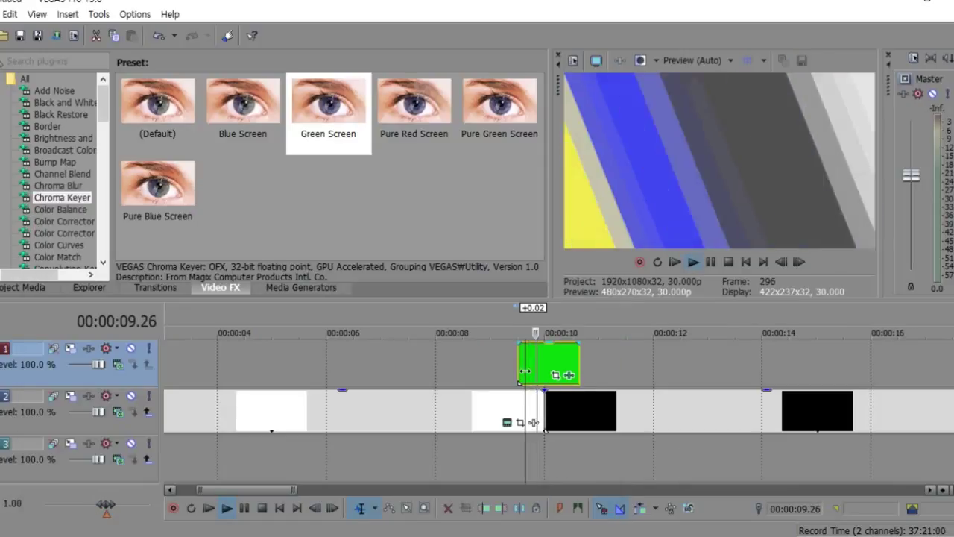
Play back the keyed transition over the cut between the white and black clips, starting from about 00:00:08.11.
key("space")
left_click(455, 363)
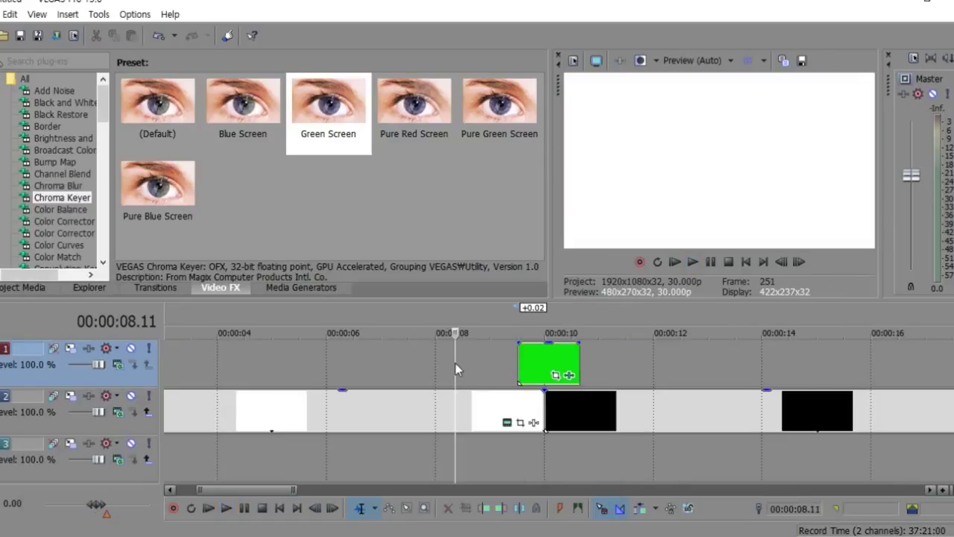
key("space")
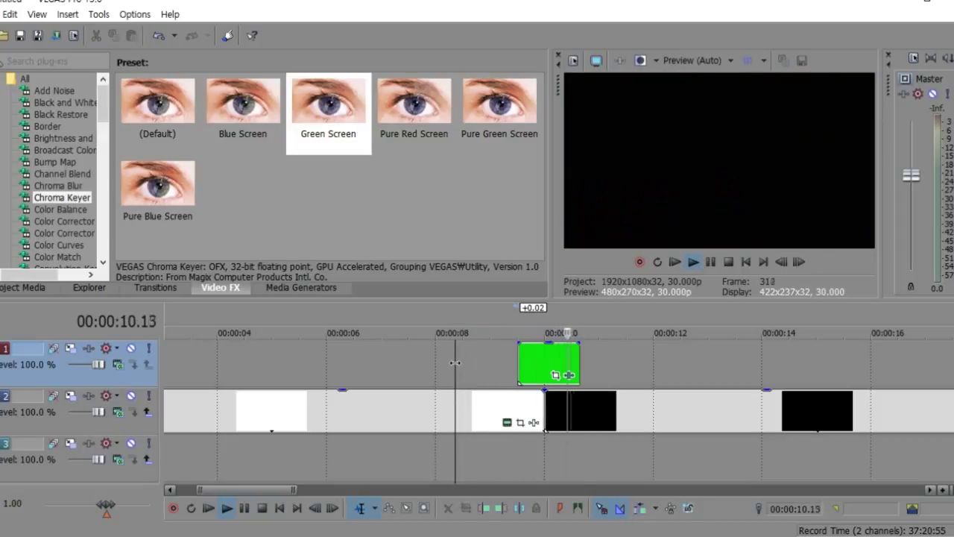
key("space")
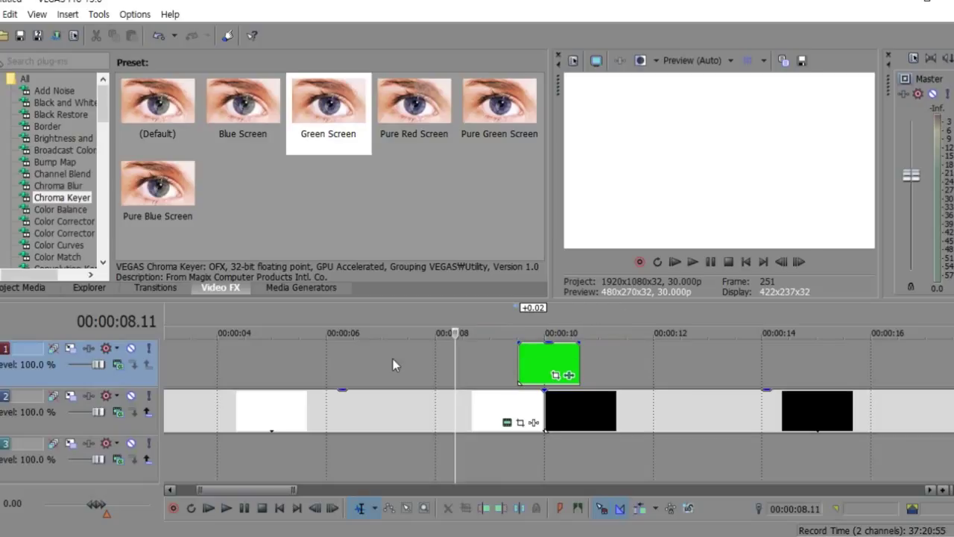
Replay the keyed transition from about 00:00:08.11 to check how it covers the white-to-black cut.
key("space")
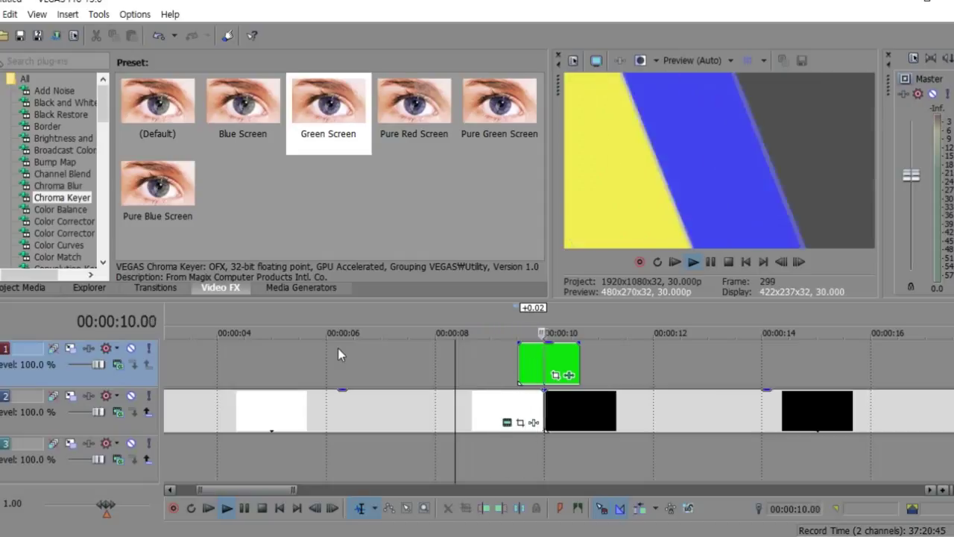
key("space")
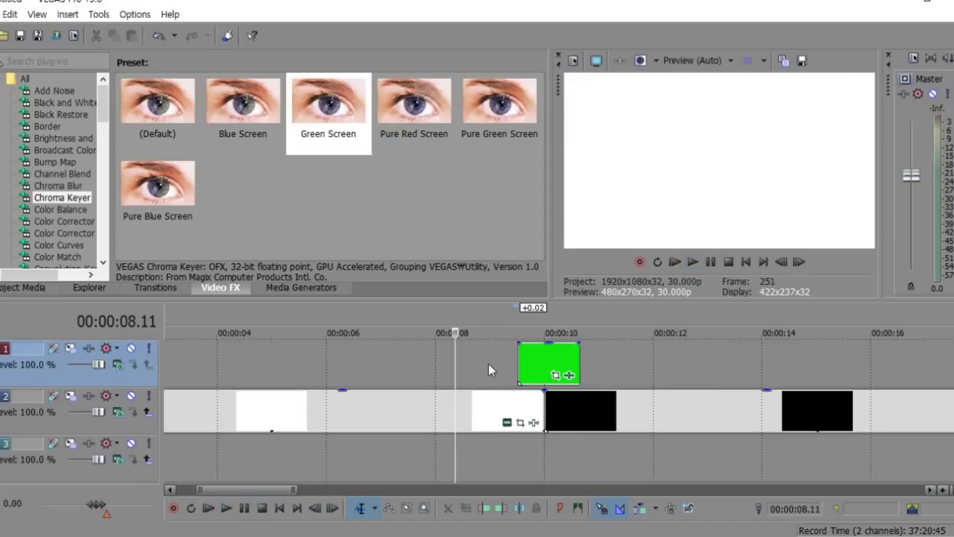
Raise the Chroma Keyer low threshold of the green-screen transition clip to about 0.224, checking a frame where the keyed background shows.
left_click(539, 367)
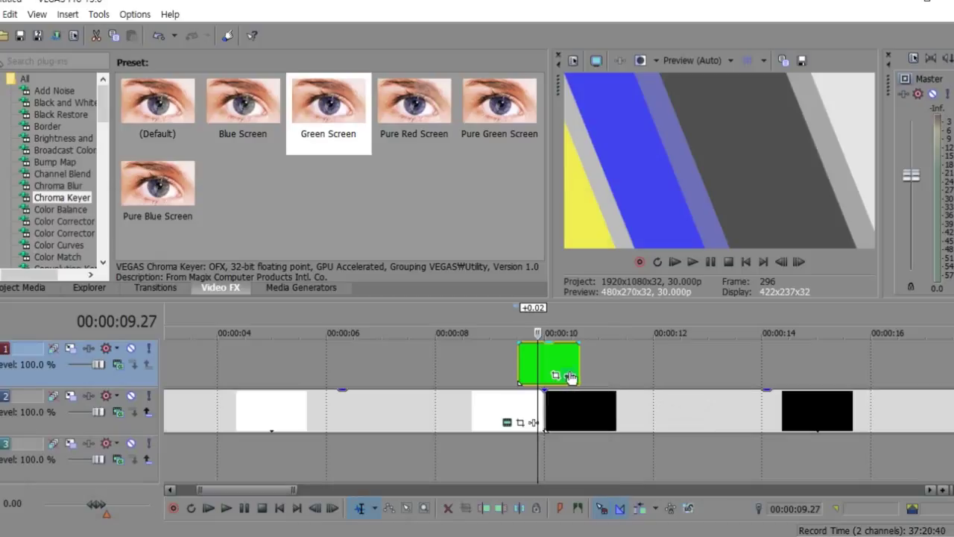
left_click(570, 376)
left_click_drag(96, 202, 169, 171)
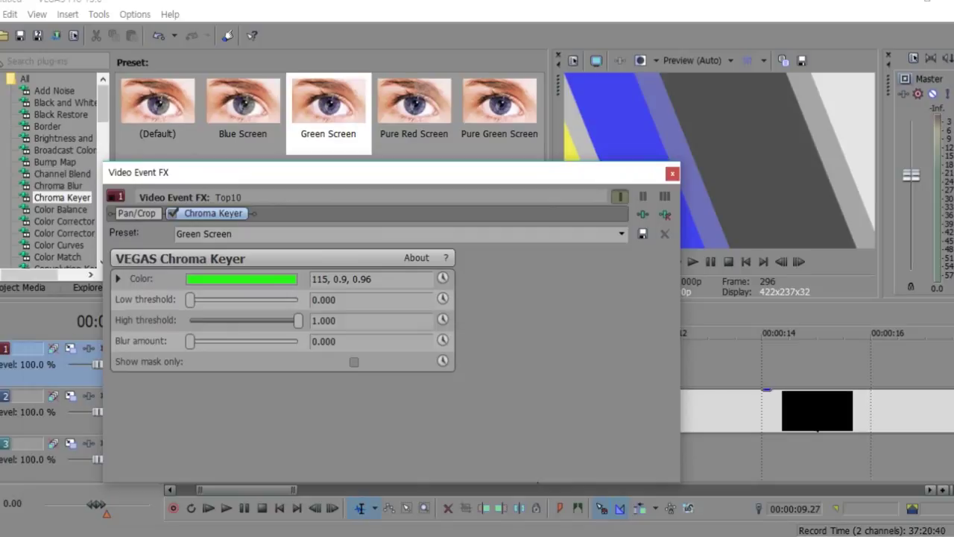
left_click_drag(492, 179, 256, 249)
left_click_drag(522, 353, 529, 363)
scroll(527, 363, "up", 3)
left_click_drag(353, 249, 534, 215)
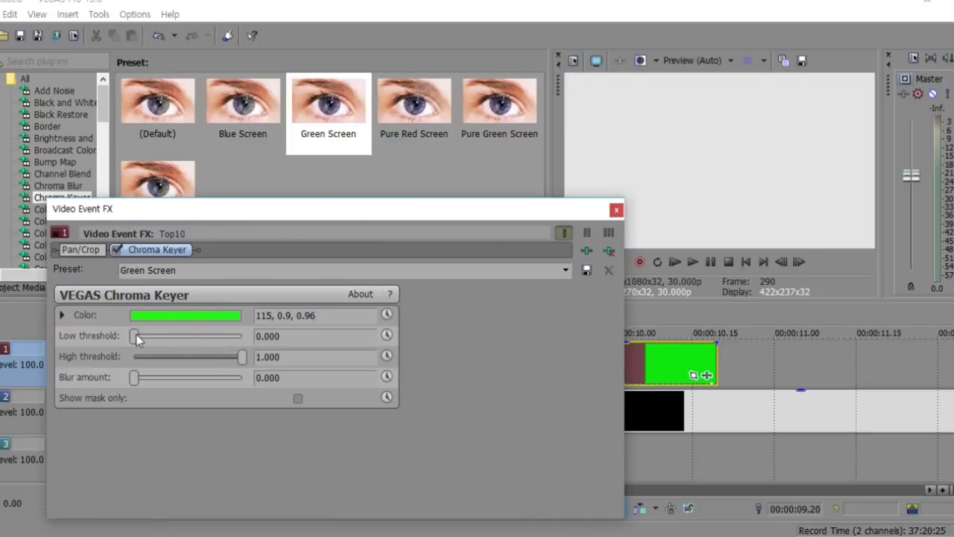
left_click_drag(136, 336, 160, 336)
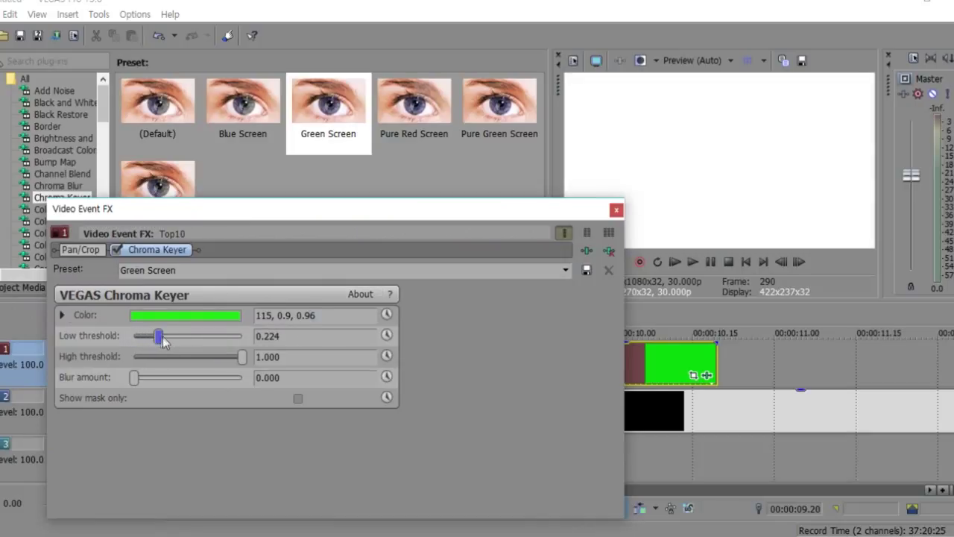
mouse_move(243, 357)
left_mouse_down()
mouse_move(231, 356)
mouse_move(247, 356)
left_mouse_up()
left_click(616, 210)
Play back the transition with the adjusted key, starting from about 00:00:09.12 just before the green-screen clip.
left_click(510, 344)
key("space")
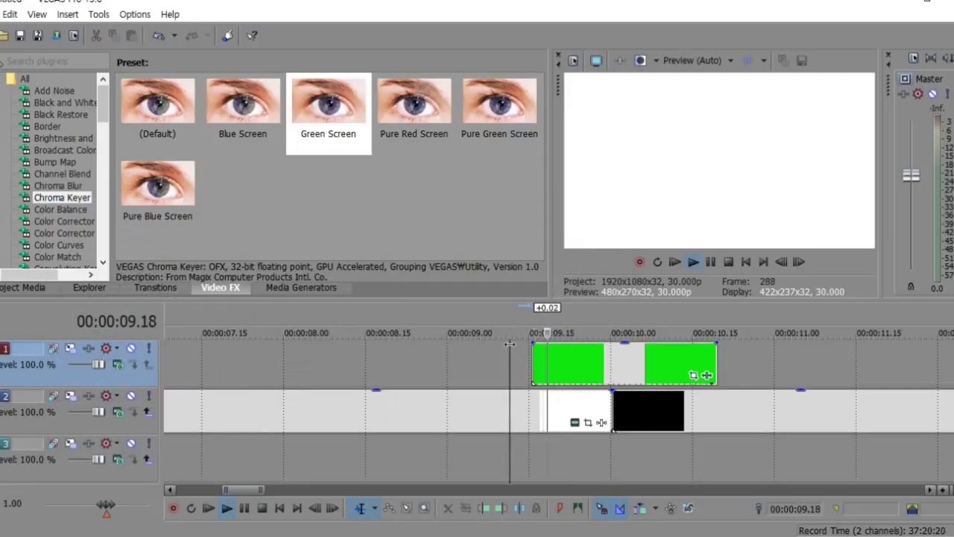
key("space")
key("space")
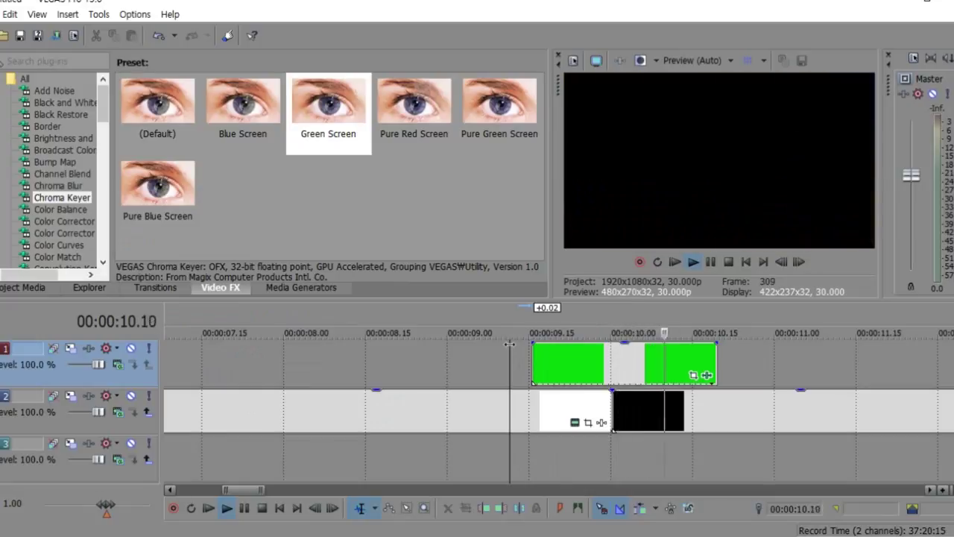
key("space")
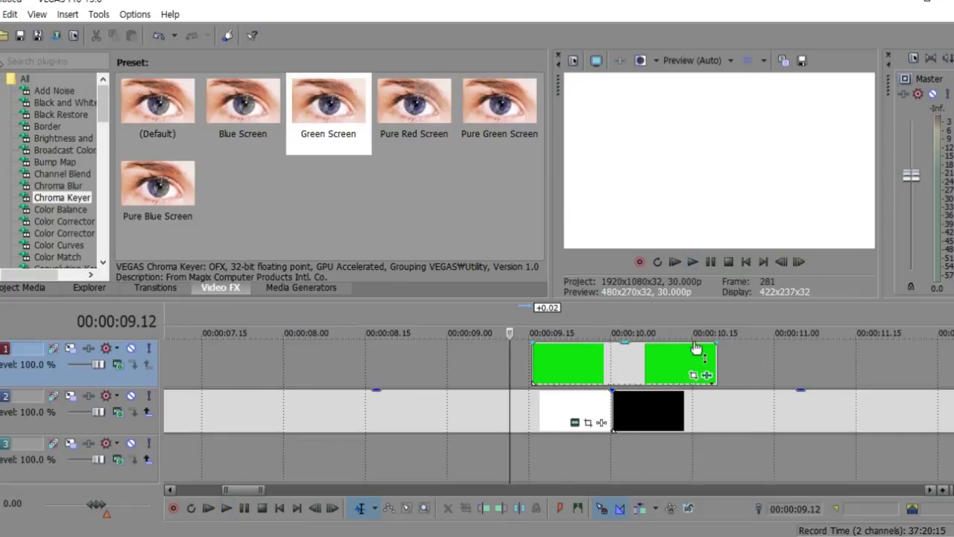
Shift the green-screen clip slightly earlier, aligning its full-screen coloured stripes with the cut between the white and black clips.
left_click_drag(597, 366, 619, 365)
left_click(620, 364)
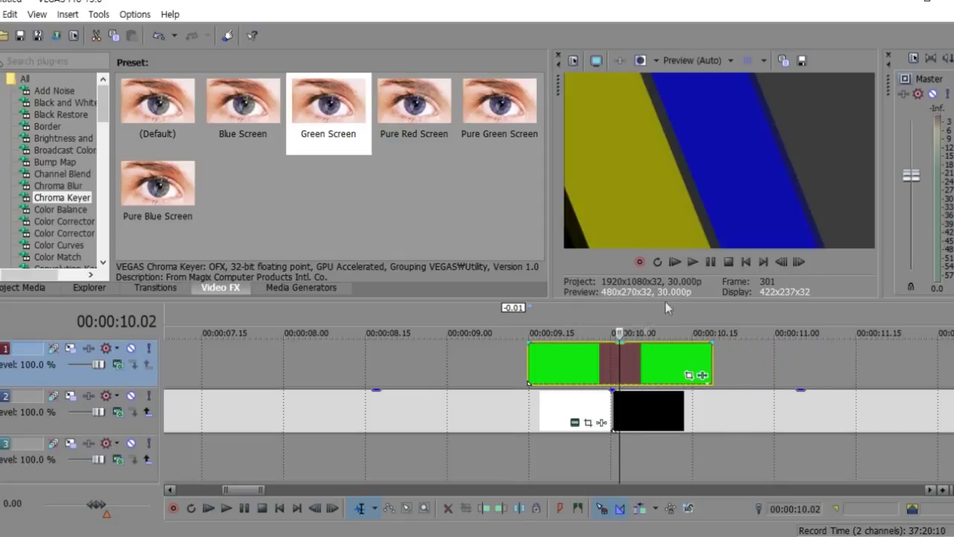
key("Left")
key("Left")
key("Left")
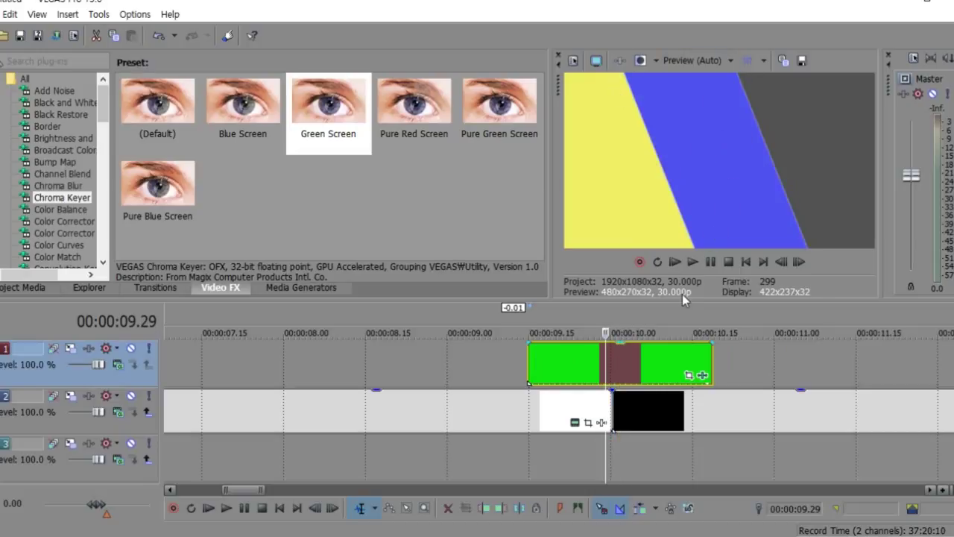
scroll(669, 359, "up", 5)
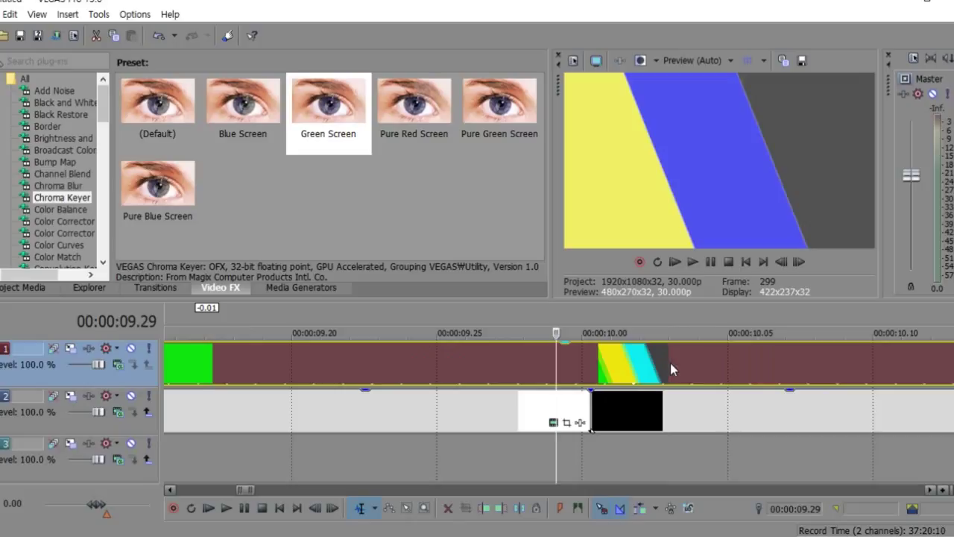
mouse_move(670, 366)
left_mouse_down()
mouse_move(679, 369)
mouse_move(658, 369)
left_mouse_up()
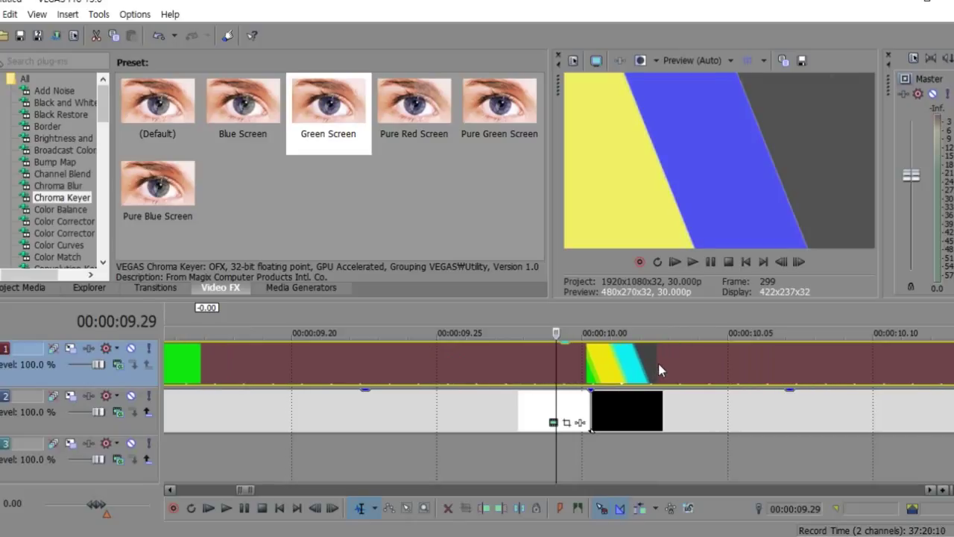
scroll(573, 373, "down", 2)
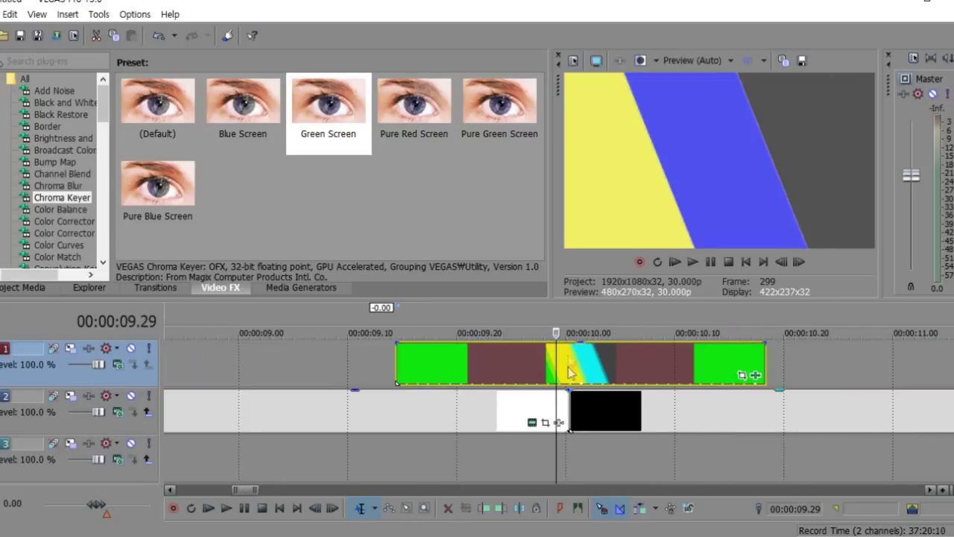
Play back the realigned transition from about 00:00:08.07, and return the cursor to about 00:00:08.19 before the cut.
left_click(424, 427)
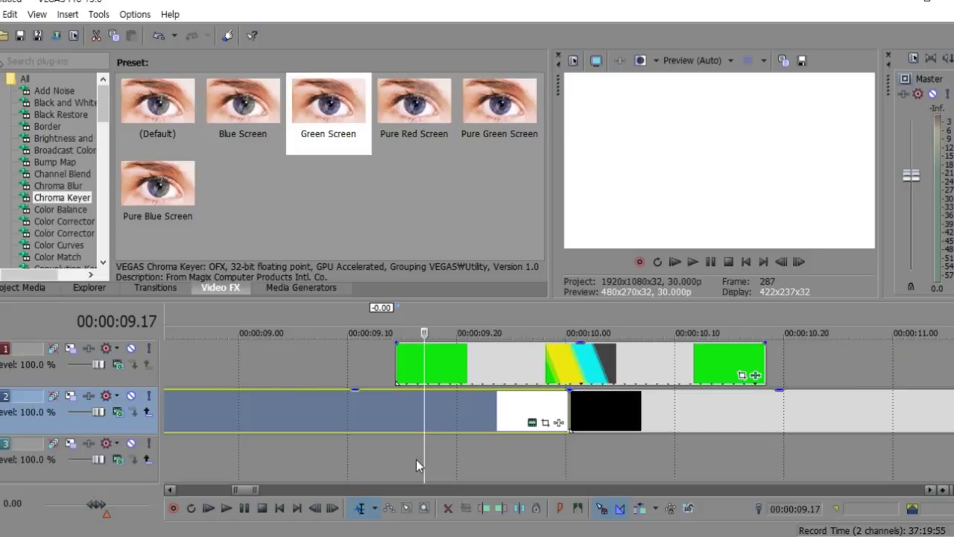
left_click(418, 470)
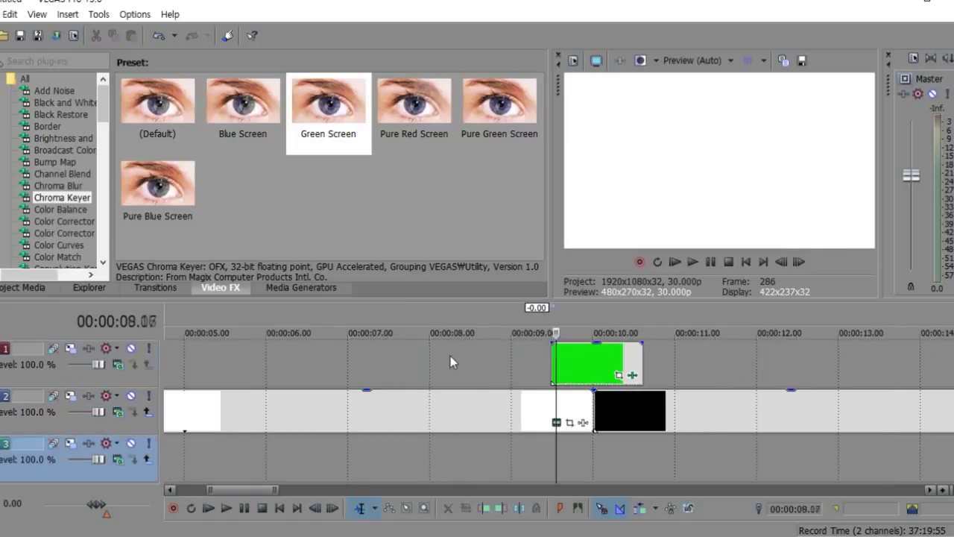
left_click(450, 356)
key("space")
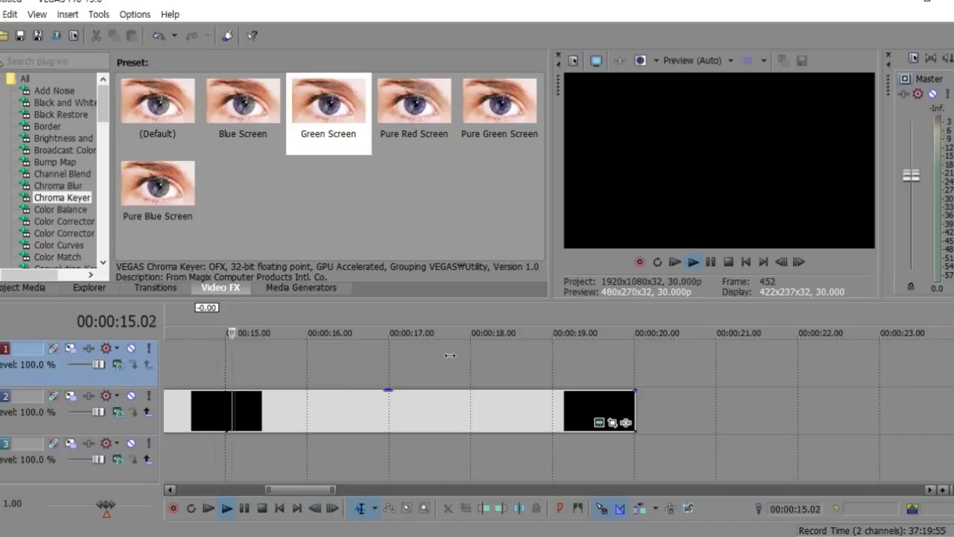
scroll(450, 355, "down", 3)
left_click(517, 358)
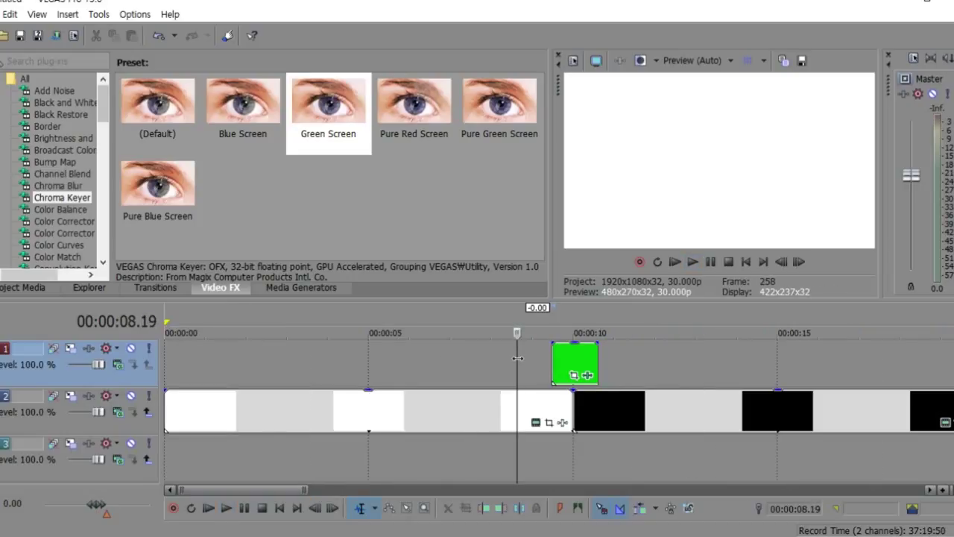